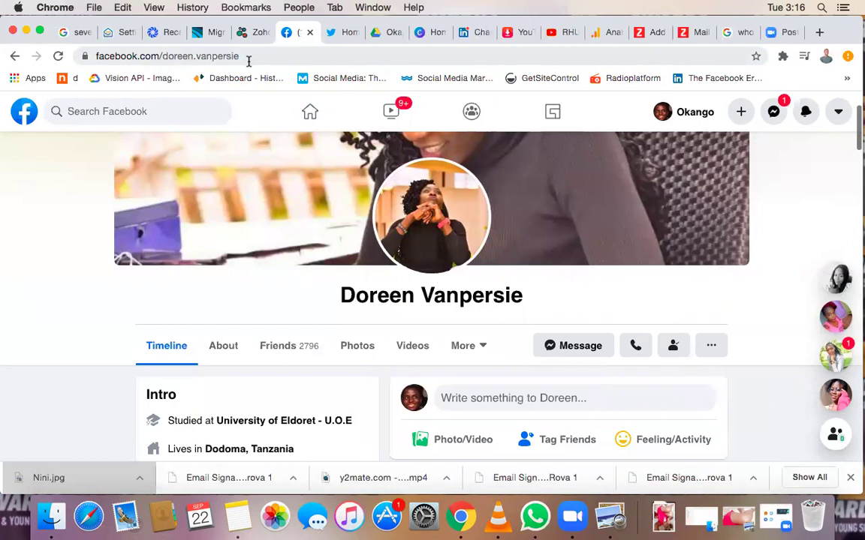
# Try removing the dot from the username in the open profile's web address and shortening what remains.
pyautogui.click(248, 60)
pyautogui.click(250, 59)
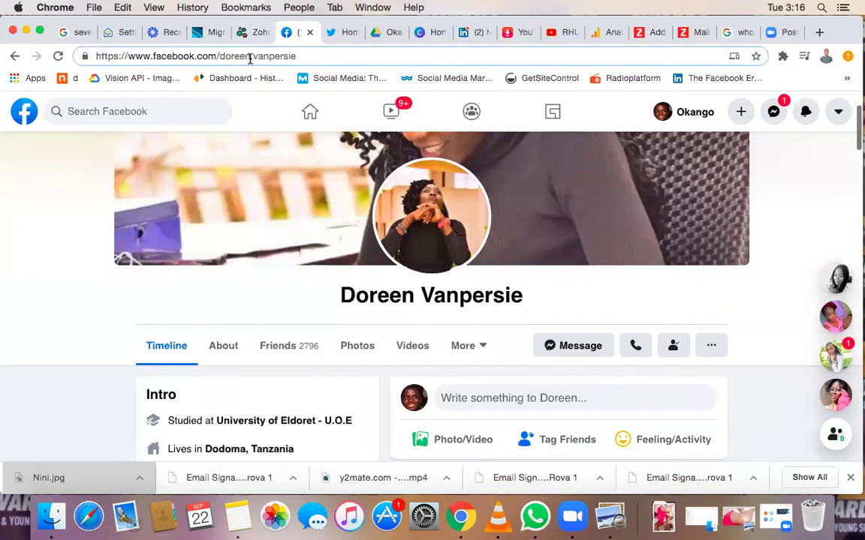
pyautogui.write('.')
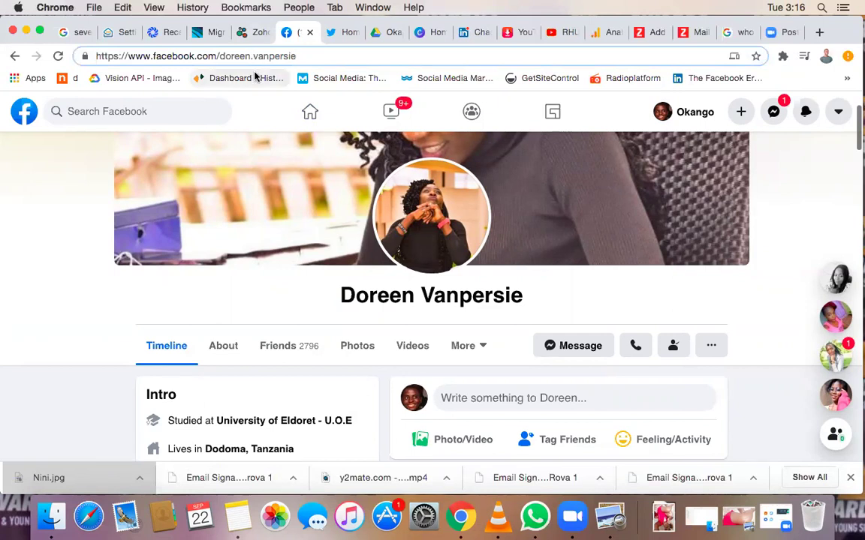
pyautogui.press('BackSpace')
pyautogui.click(315, 56)
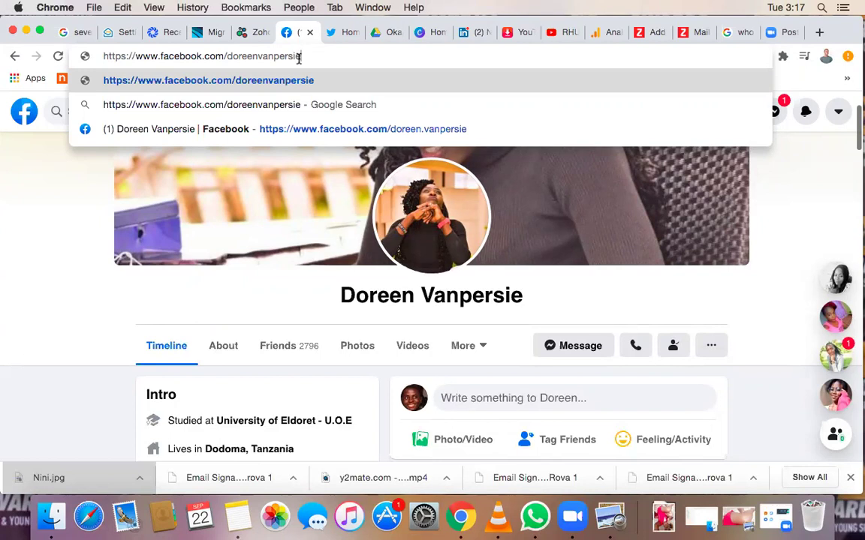
pyautogui.press('BackSpace')
pyautogui.press('BackSpace')
pyautogui.press('BackSpace')
pyautogui.press('BackSpace')
pyautogui.press('BackSpace')
pyautogui.press('BackSpace')
pyautogui.press('BackSpace')
pyautogui.press('BackSpace')
pyautogui.press('BackSpace')
pyautogui.press('BackSpace')
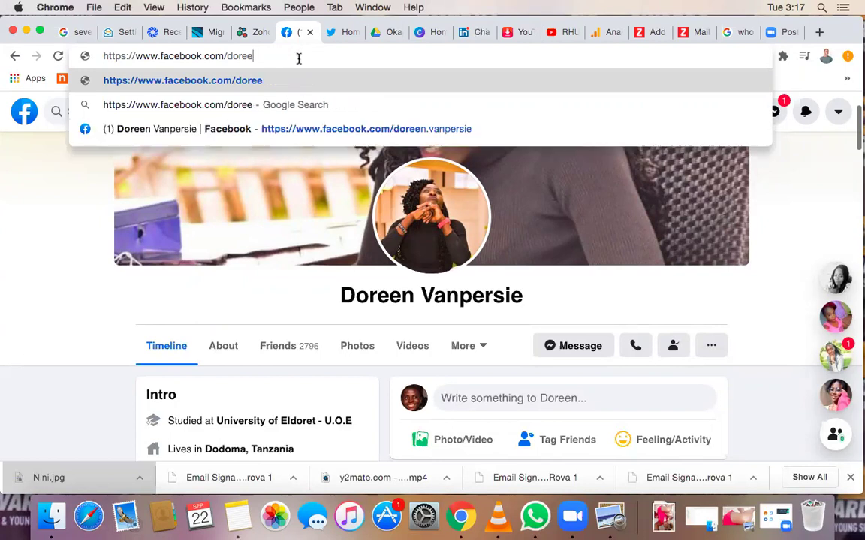
pyautogui.click(244, 178)
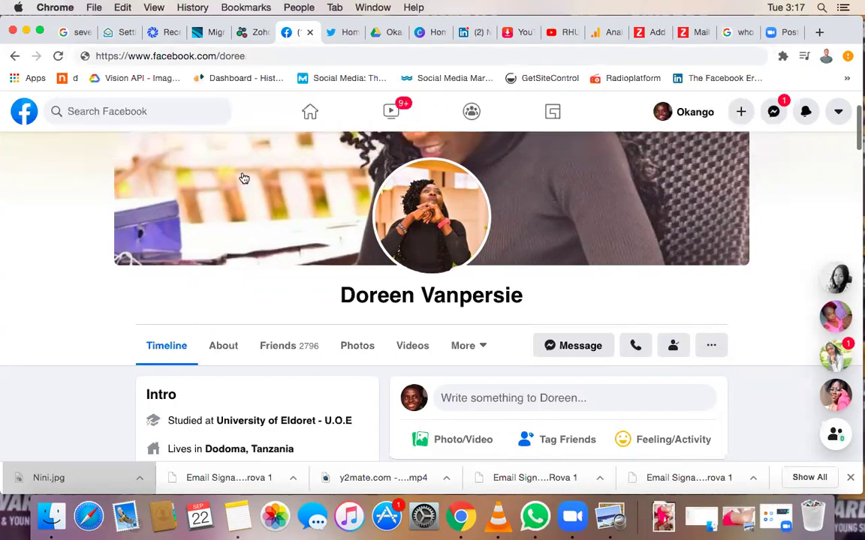
# Open the account's own profile and go to its General Account Settings to view the username entry.
pyautogui.click(677, 118)
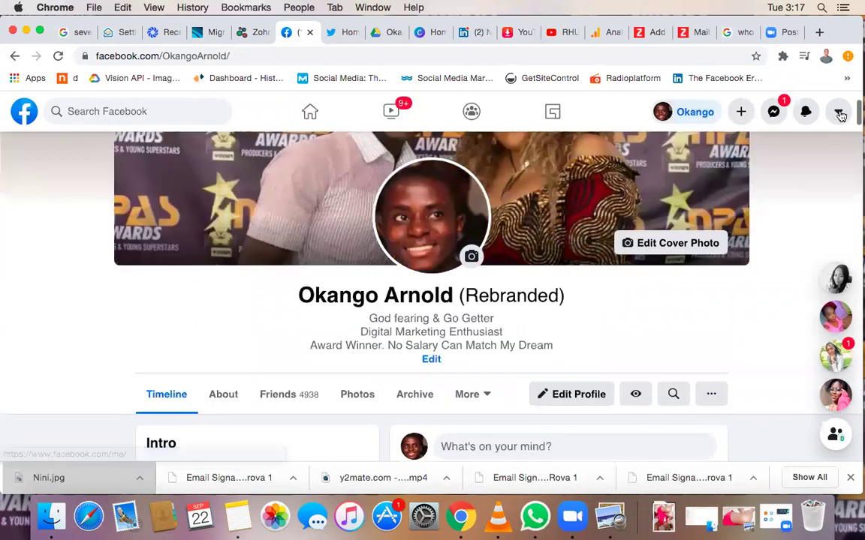
pyautogui.click(838, 115)
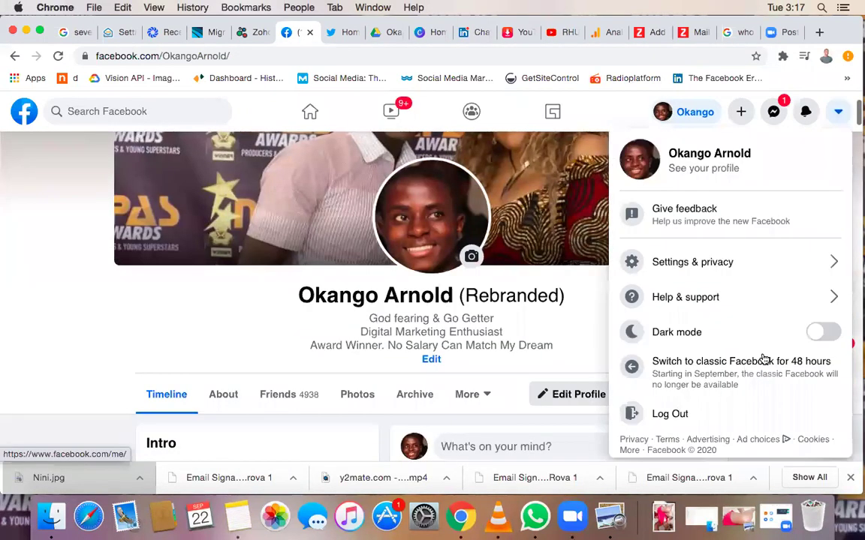
pyautogui.click(728, 269)
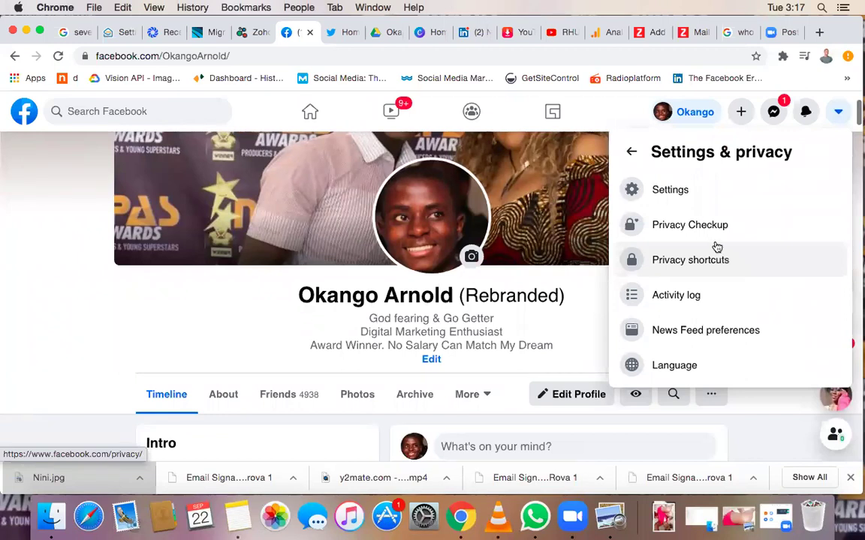
pyautogui.click(703, 196)
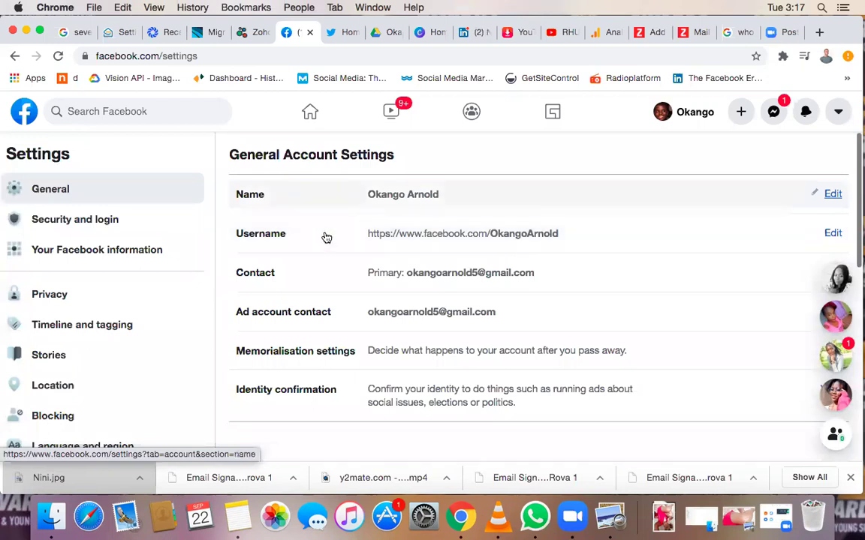
pyautogui.scroll(-2, 329, 225)
pyautogui.scroll(1, 326, 232)
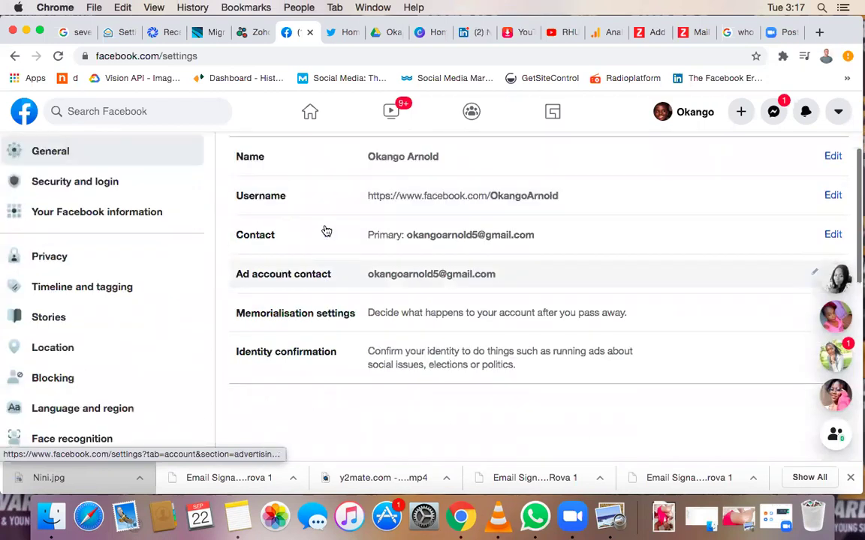
pyautogui.scroll(1, 320, 213)
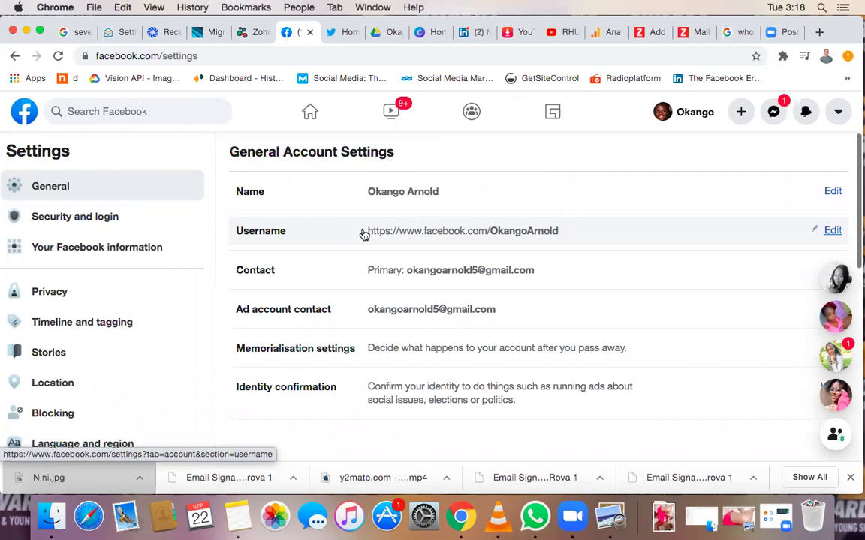
# Search Google for the account owner's full name in a new browser tab.
pyautogui.click(822, 32)
pyautogui.write('okango')
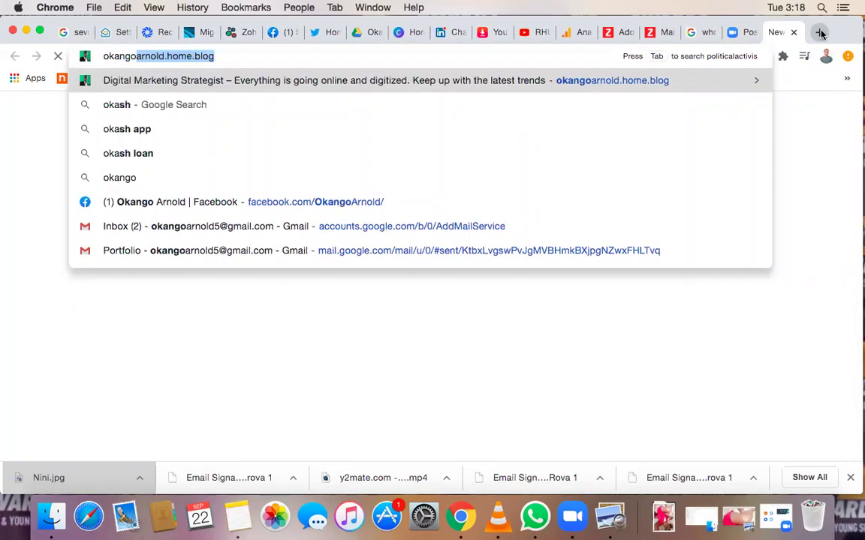
pyautogui.press('BackSpace')
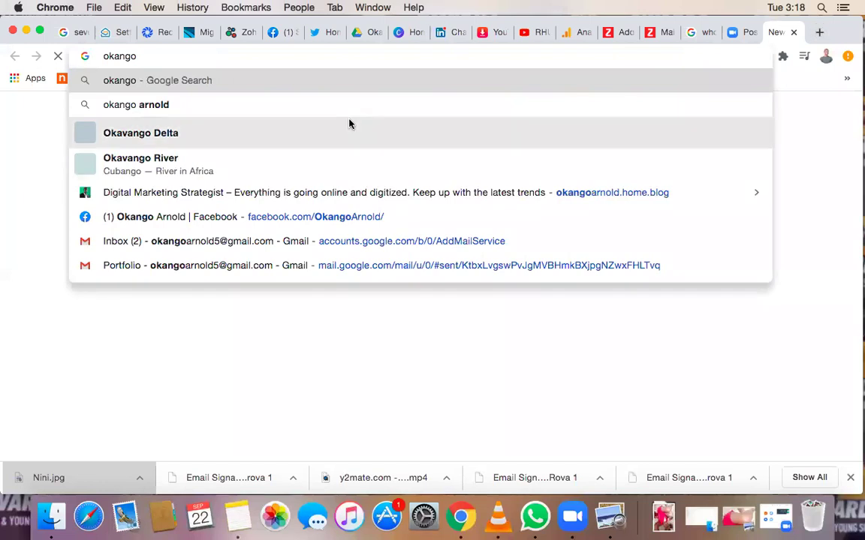
pyautogui.click(344, 108)
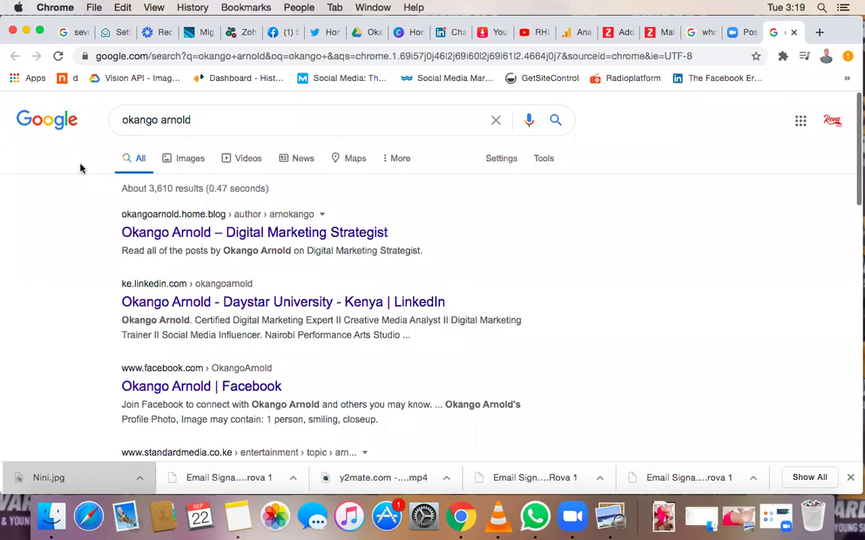
# Examine the blog, LinkedIn, Facebook and news results for the account owner's name, enlarging the page for readability.
pyautogui.scroll(5, 81, 168)
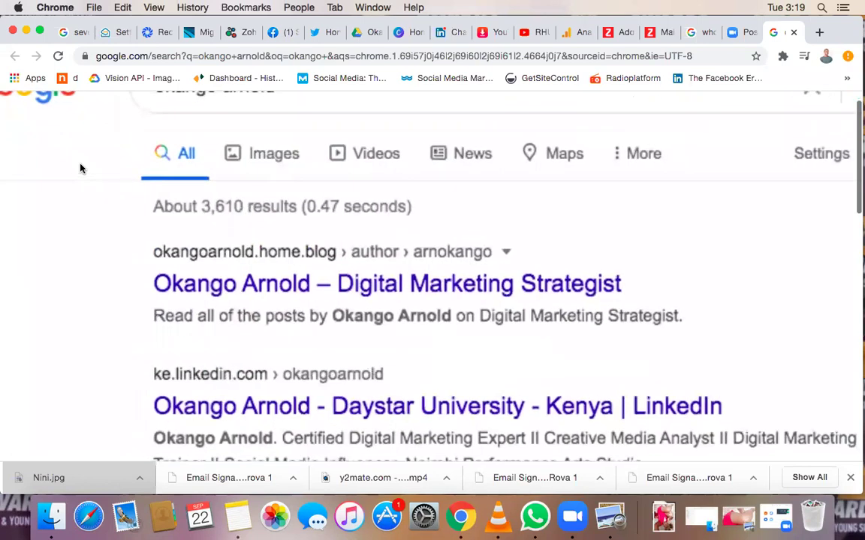
pyautogui.scroll(-1, 81, 168)
pyautogui.scroll(-1, 81, 168)
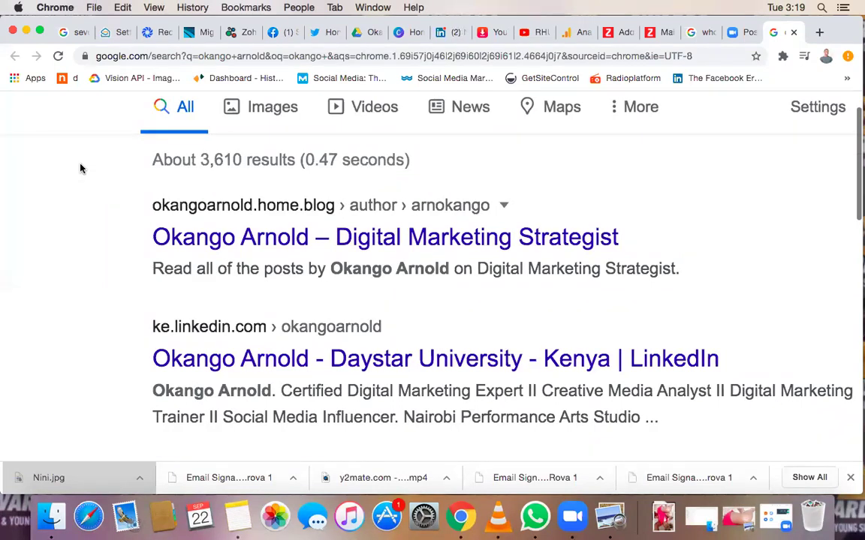
pyautogui.scroll(3, 81, 168)
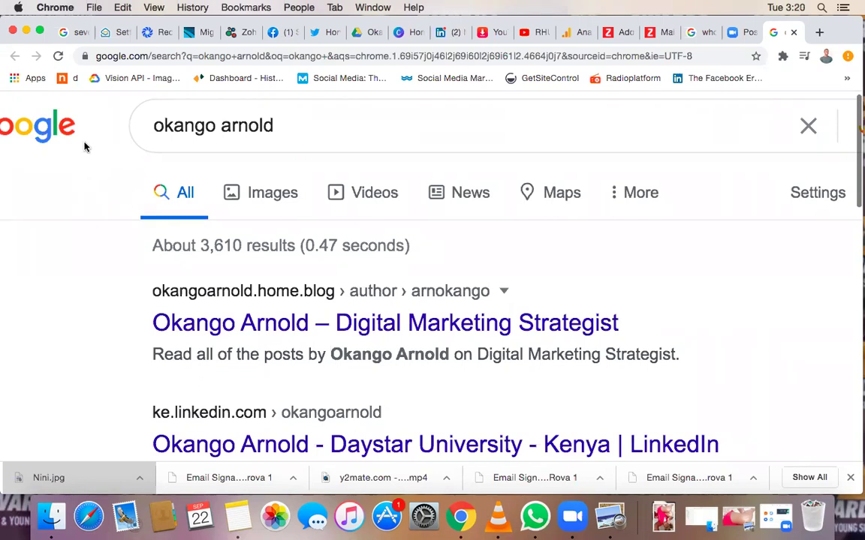
pyautogui.hotkey('ctrl', 'Up')
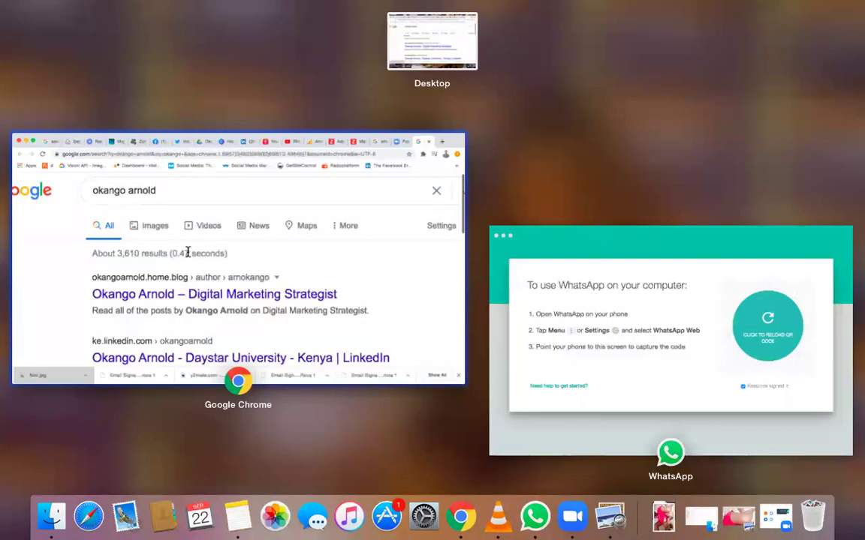
pyautogui.click(132, 284)
pyautogui.scroll(-1, 131, 283)
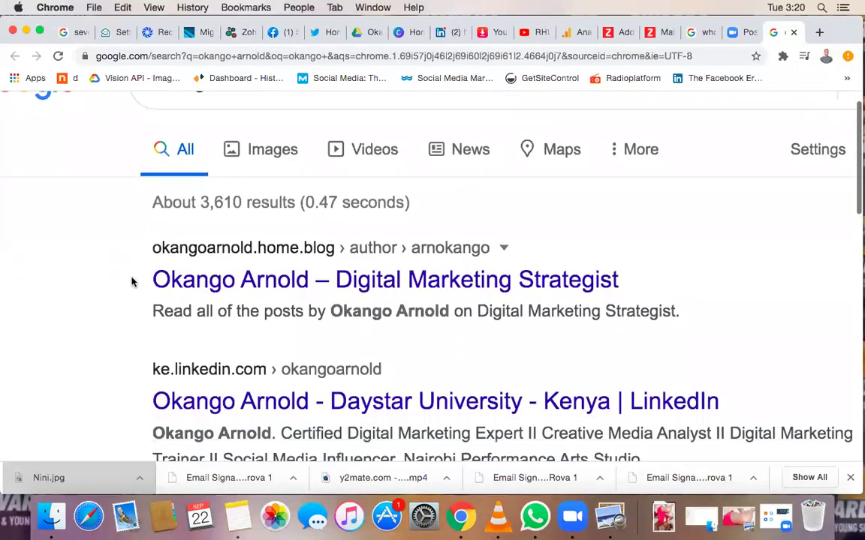
pyautogui.scroll(-1, 131, 283)
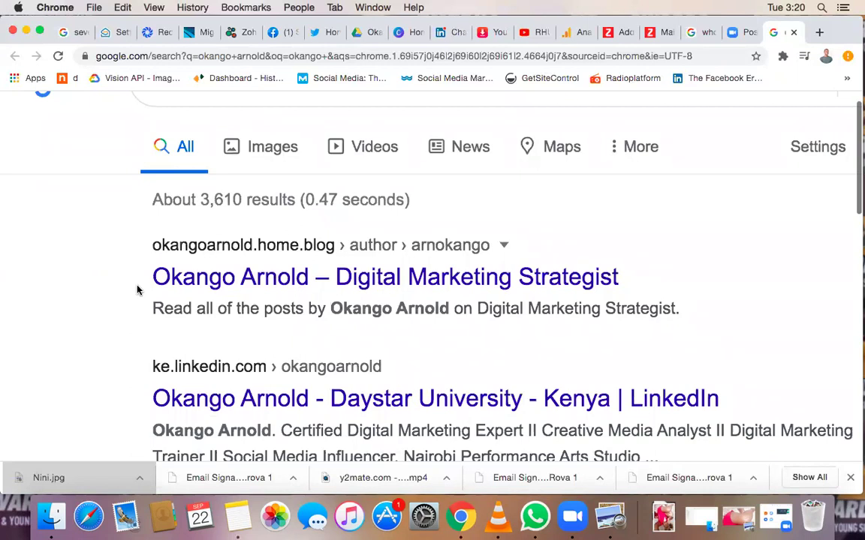
pyautogui.scroll(-1, 137, 290)
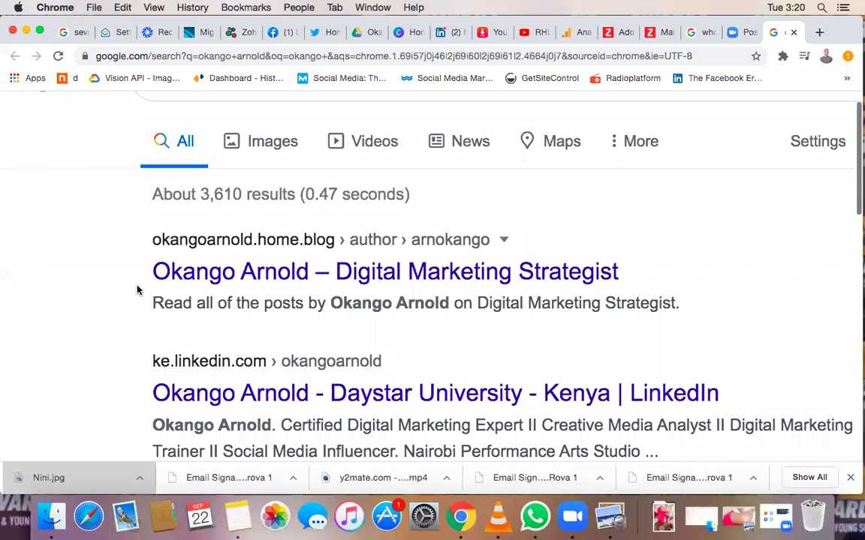
pyautogui.scroll(-5, 138, 289)
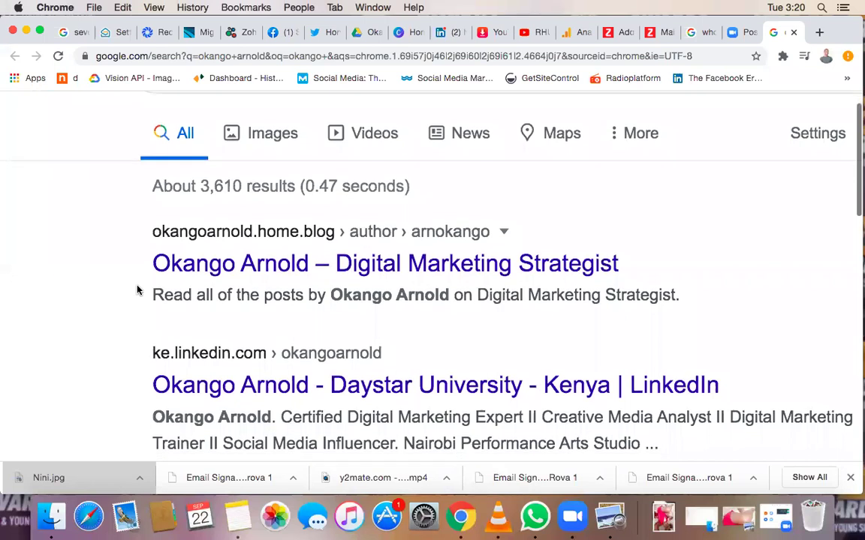
pyautogui.scroll(-1, 137, 290)
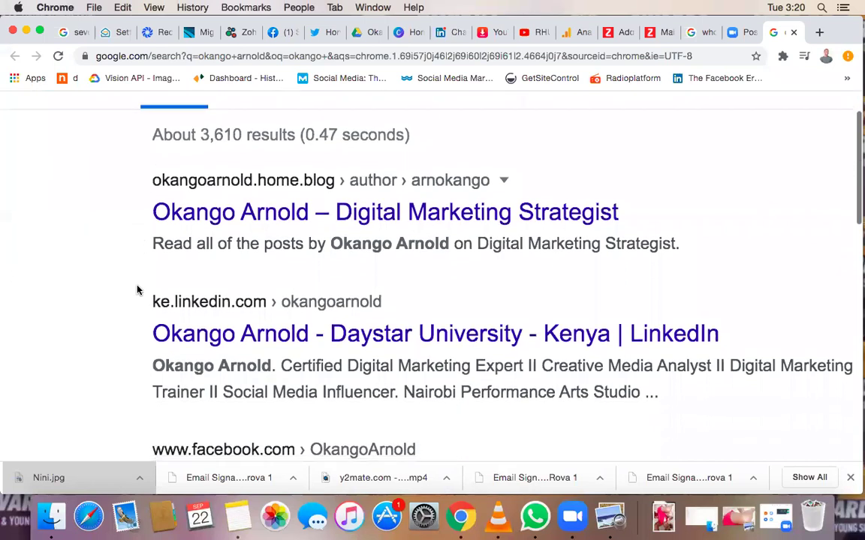
pyautogui.scroll(-2, 137, 290)
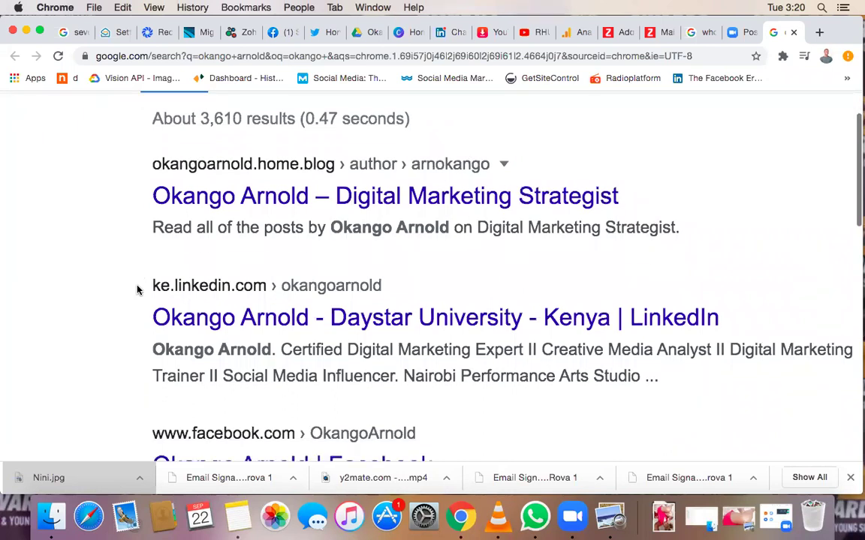
pyautogui.scroll(-1, 137, 290)
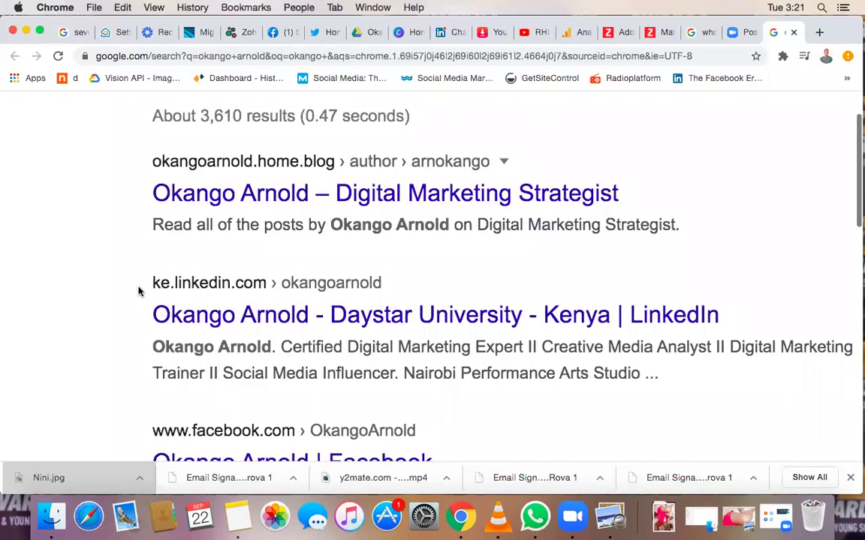
pyautogui.scroll(-5, 139, 292)
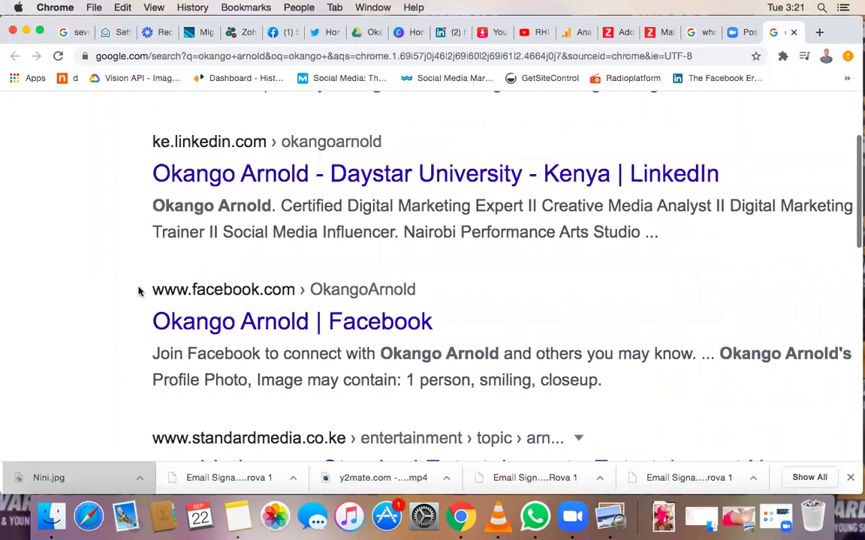
pyautogui.scroll(-1, 138, 291)
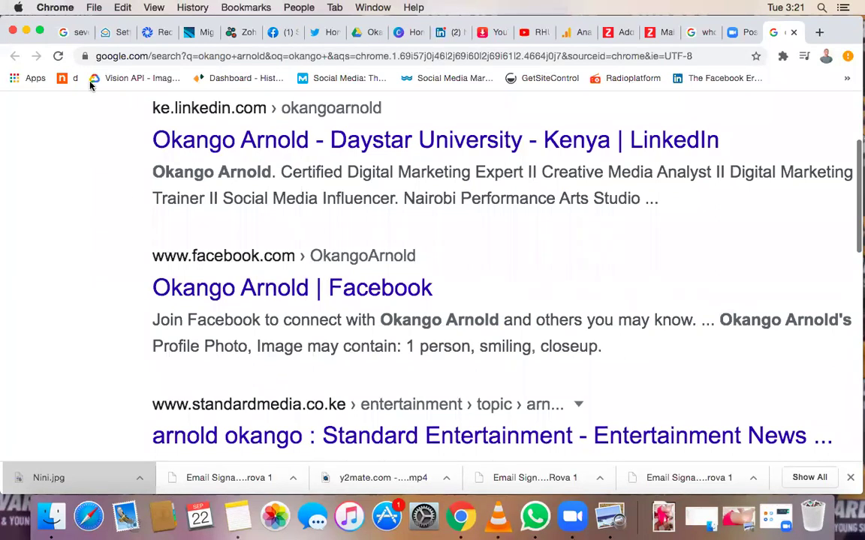
# Return to the Facebook account settings and open the username for editing.
pyautogui.click(274, 34)
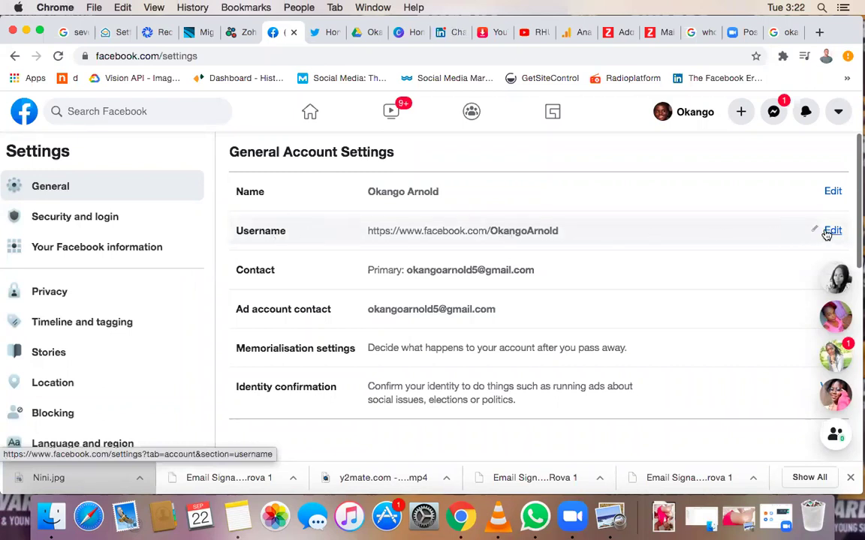
pyautogui.click(454, 234)
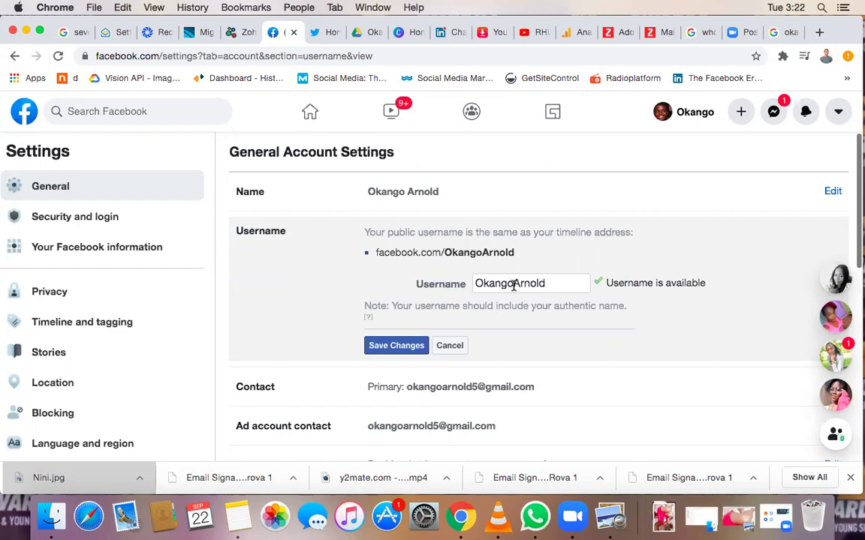
# Try a dot between the two names in the username, remove it, request saving and dismiss the password request.
pyautogui.click(513, 286)
pyautogui.write('.')
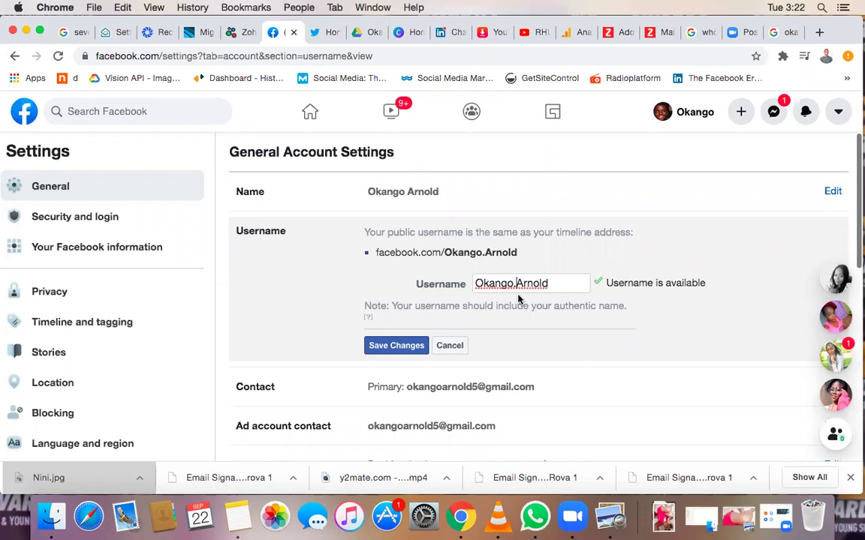
pyautogui.press('BackSpace')
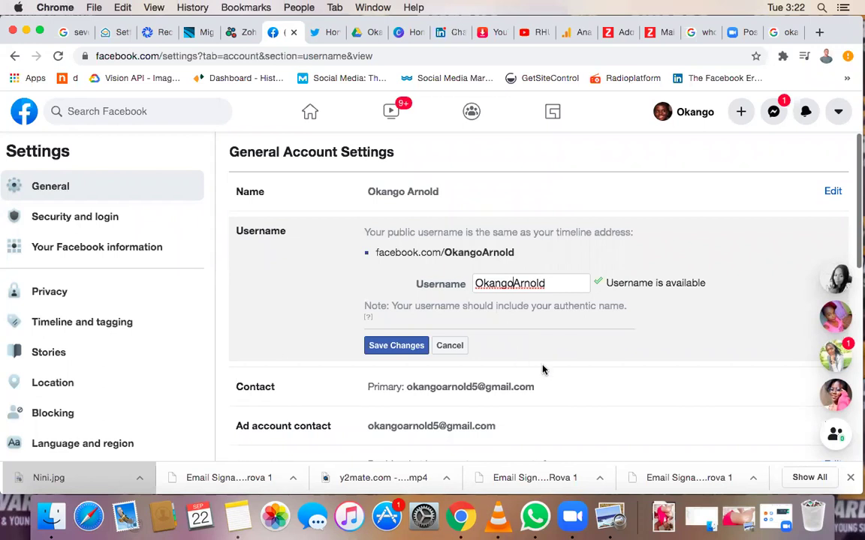
pyautogui.click(552, 285)
pyautogui.click(388, 348)
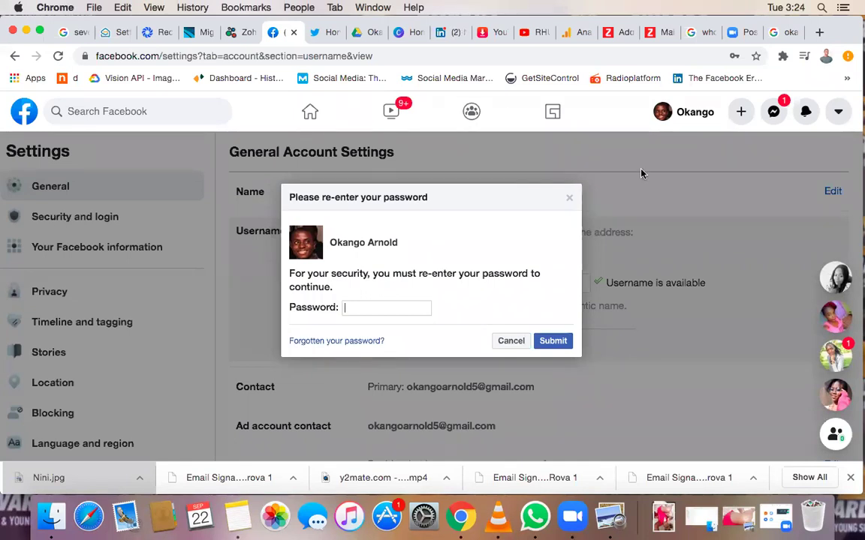
pyautogui.click(570, 201)
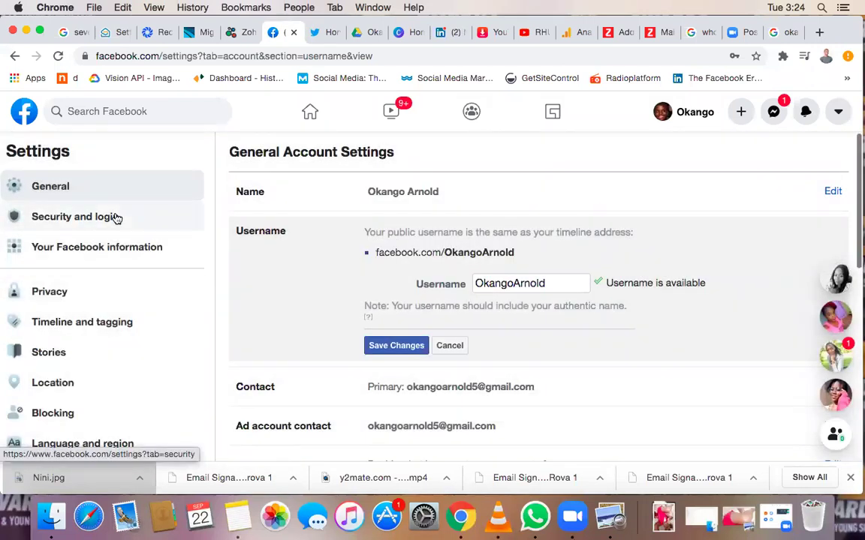
# Open the Security and login settings and view the login and two-factor authentication options.
pyautogui.click(73, 219)
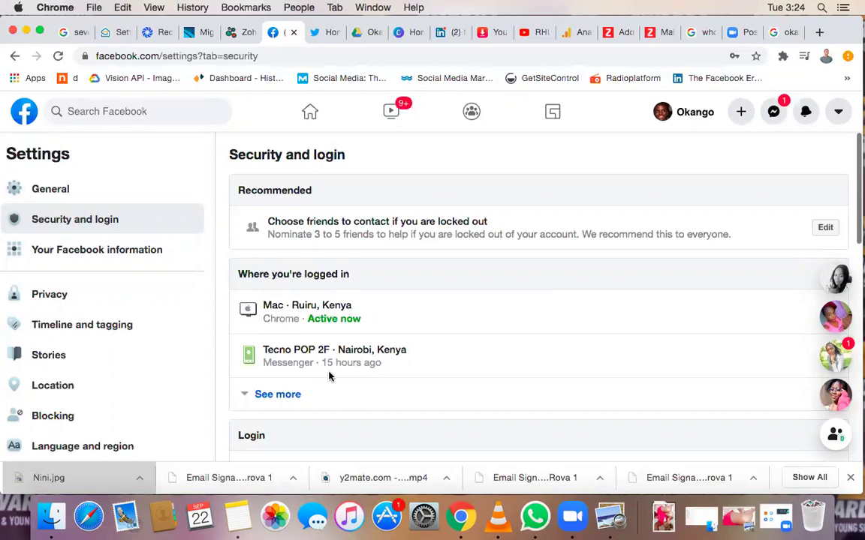
pyautogui.scroll(-5, 329, 376)
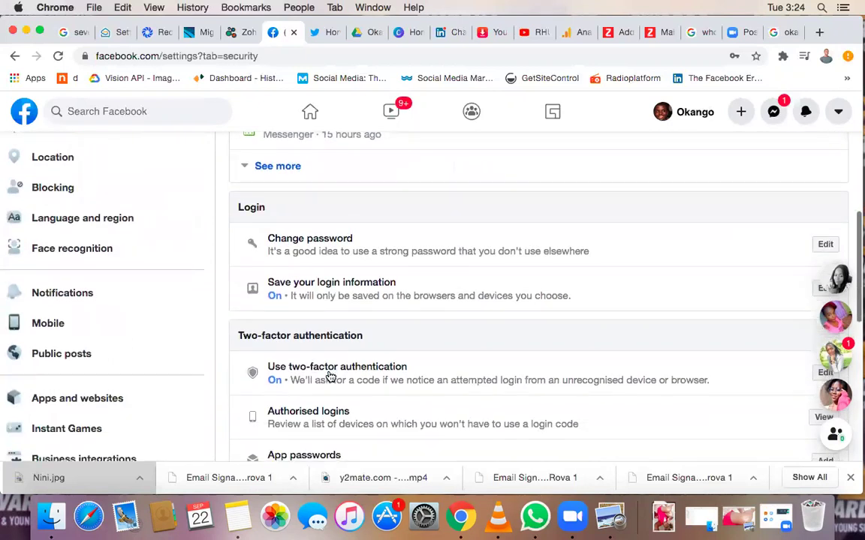
# Open the account owner's public figure Page from the recent Facebook searches and go to its Page settings.
pyautogui.scroll(-1, 329, 376)
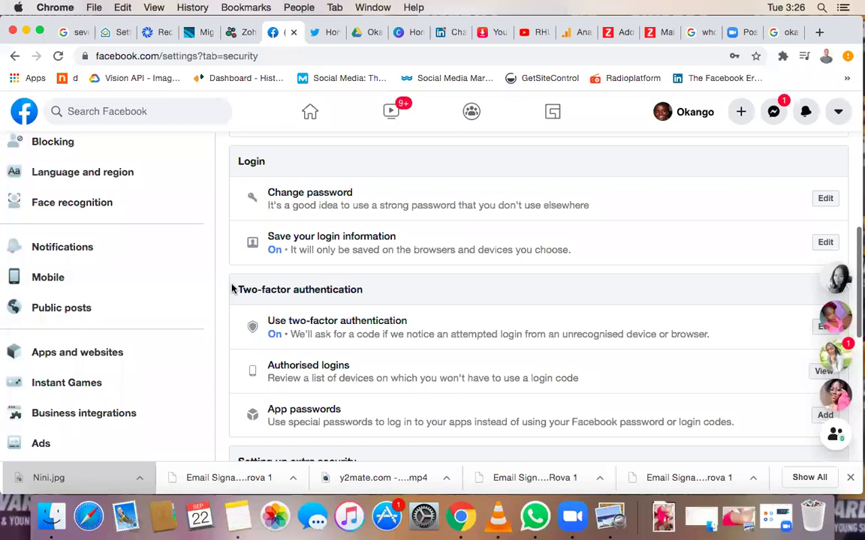
pyautogui.click(155, 114)
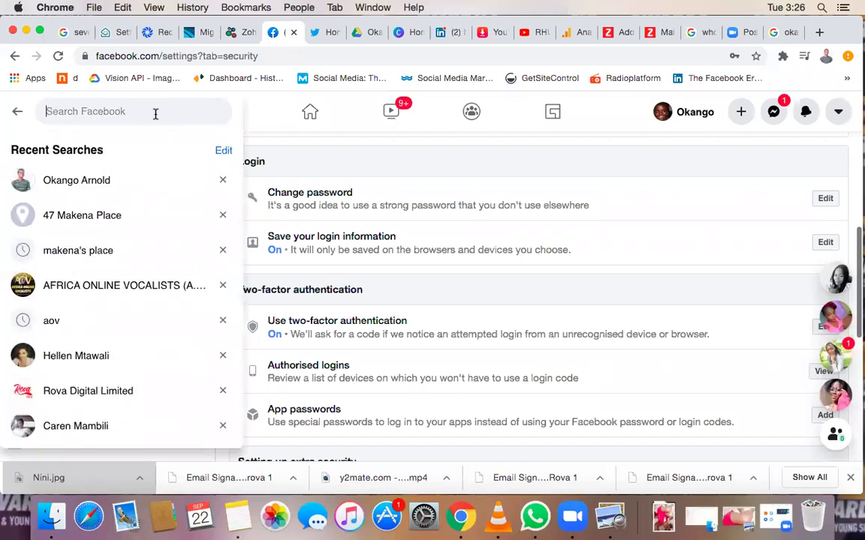
pyautogui.click(136, 185)
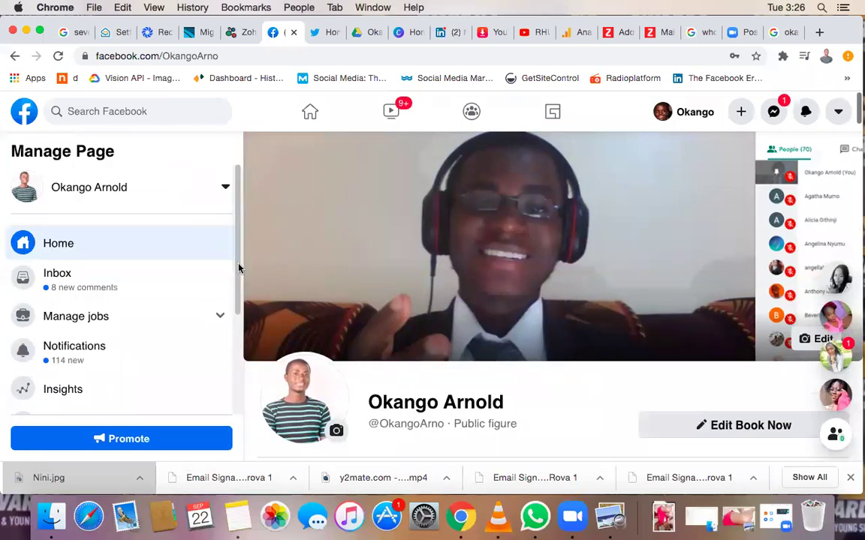
pyautogui.scroll(-1, 238, 268)
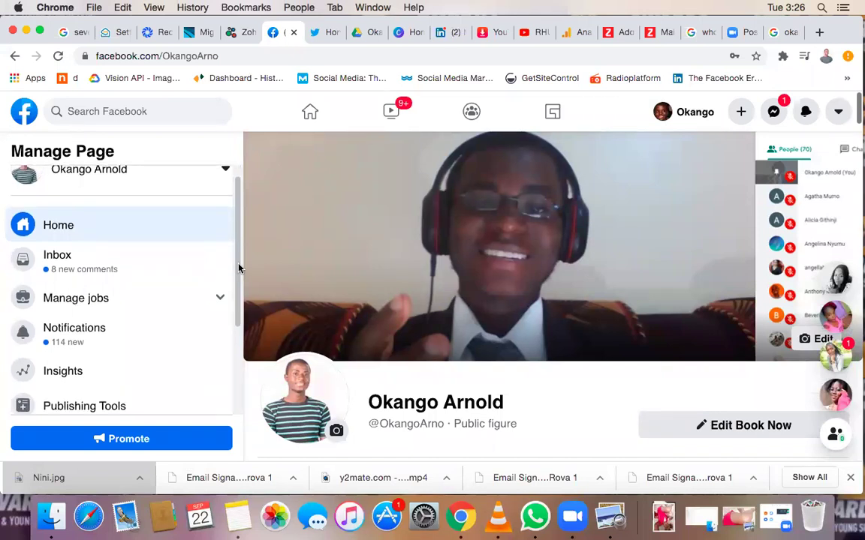
pyautogui.scroll(-1, 136, 295)
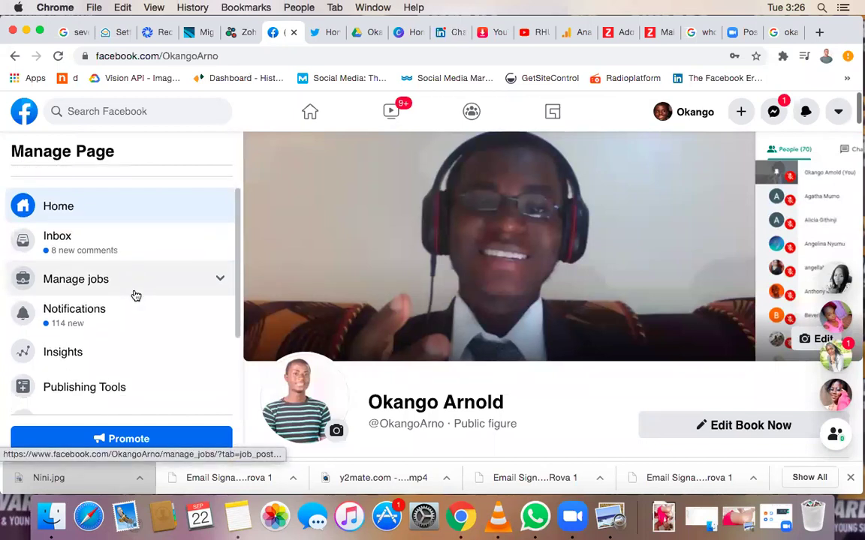
pyautogui.scroll(-5, 136, 296)
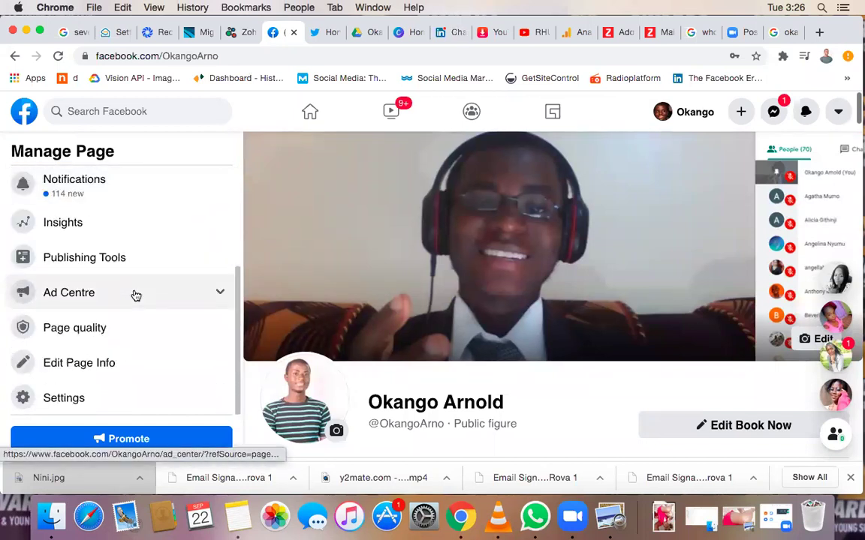
pyautogui.click(117, 400)
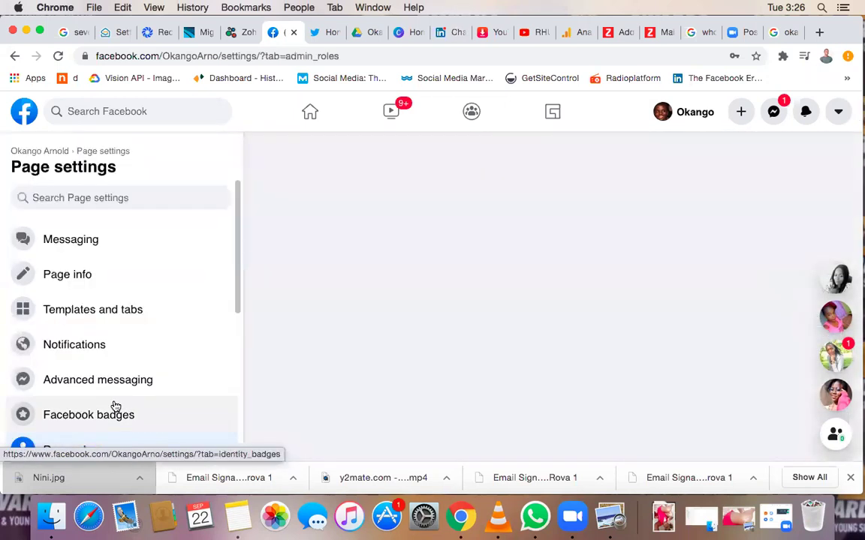
# Open the Instagram section of the Page settings and view the options for connecting an Instagram account.
pyautogui.scroll(-1, 131, 327)
pyautogui.scroll(-3, 134, 327)
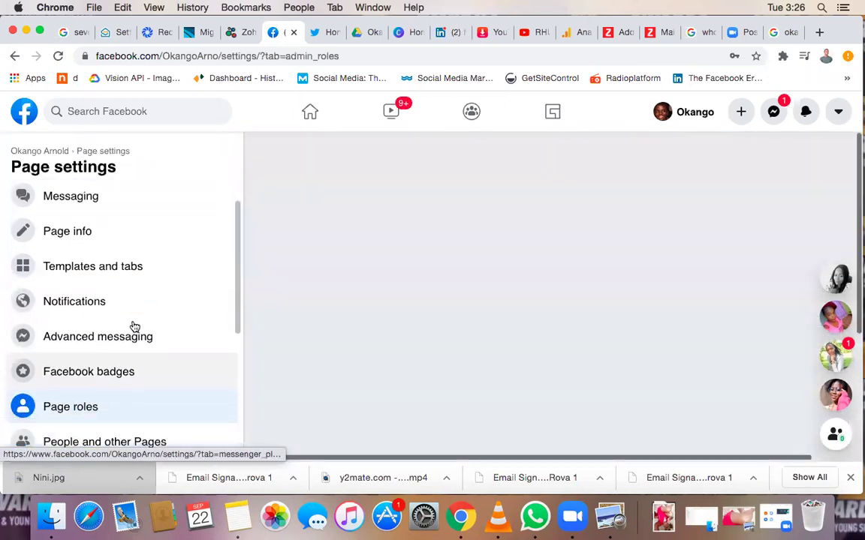
pyautogui.scroll(-1, 134, 326)
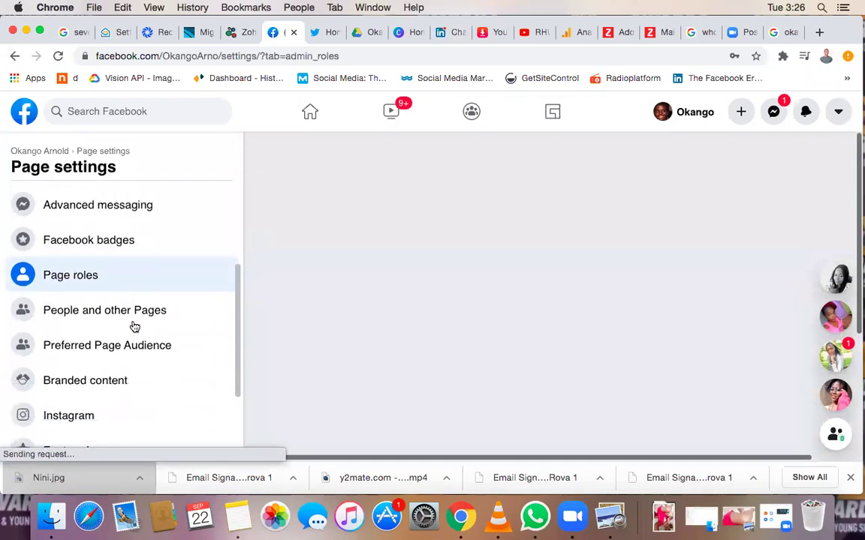
pyautogui.scroll(-1, 135, 327)
pyautogui.scroll(-1, 135, 327)
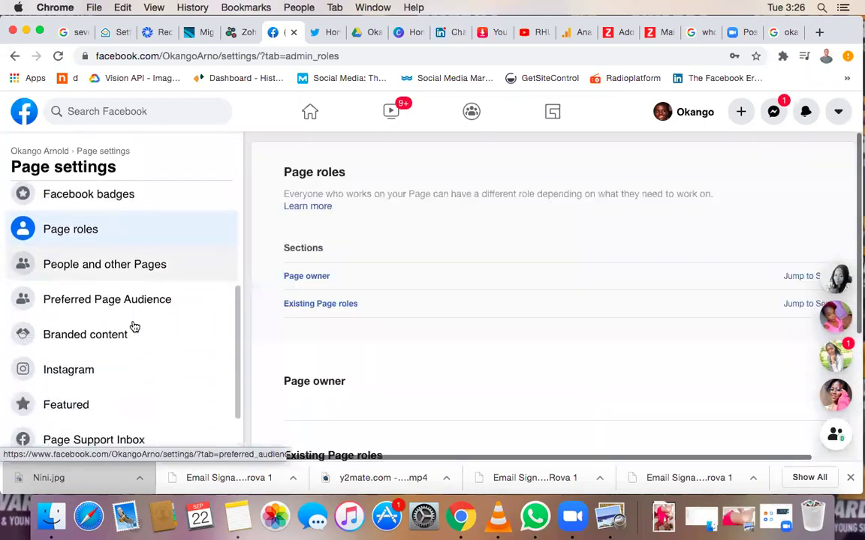
pyautogui.click(77, 375)
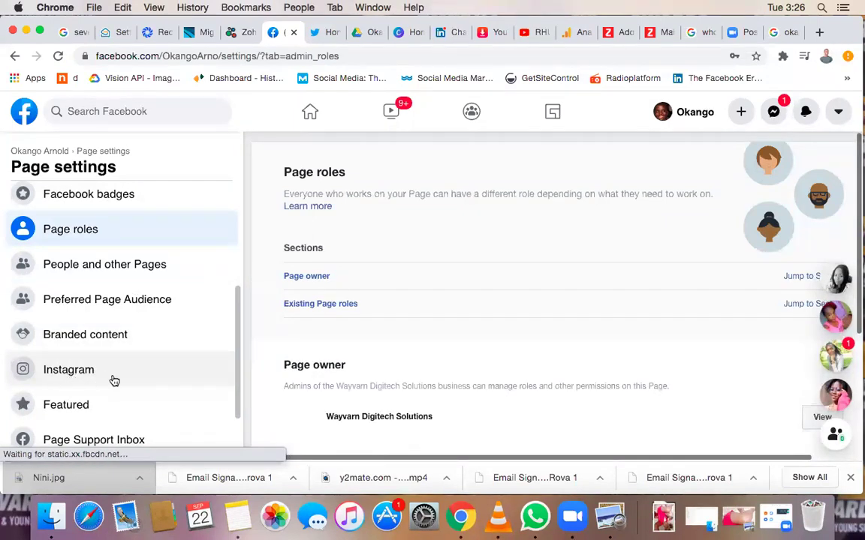
pyautogui.scroll(-2, 114, 380)
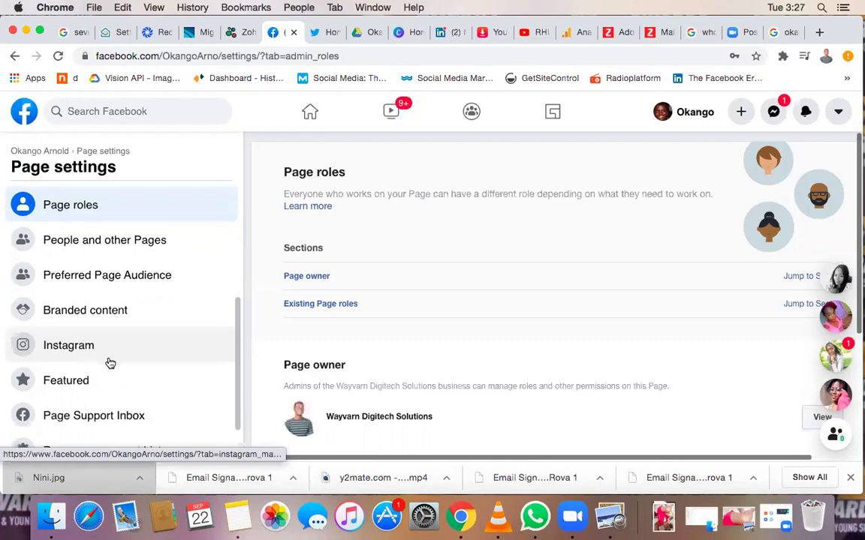
pyautogui.scroll(-2, 111, 362)
pyautogui.click(112, 319)
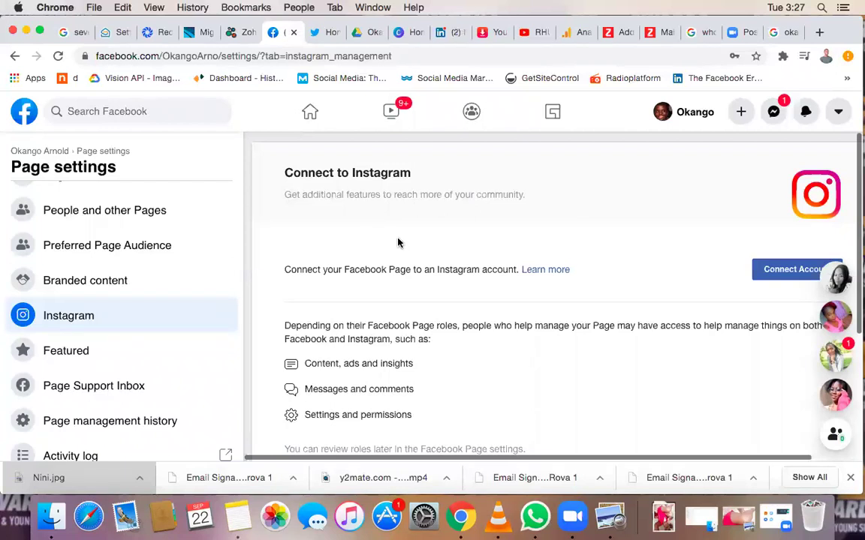
pyautogui.scroll(-1, 398, 242)
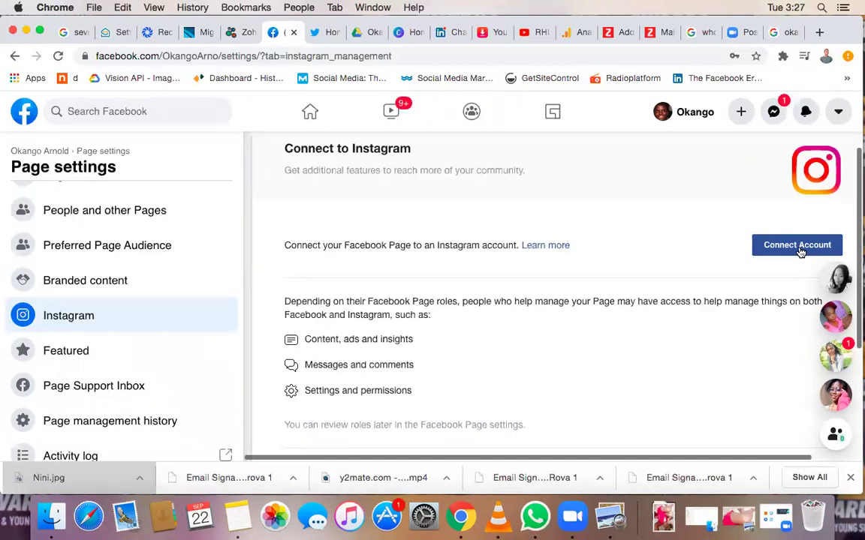
pyautogui.scroll(-1, 172, 338)
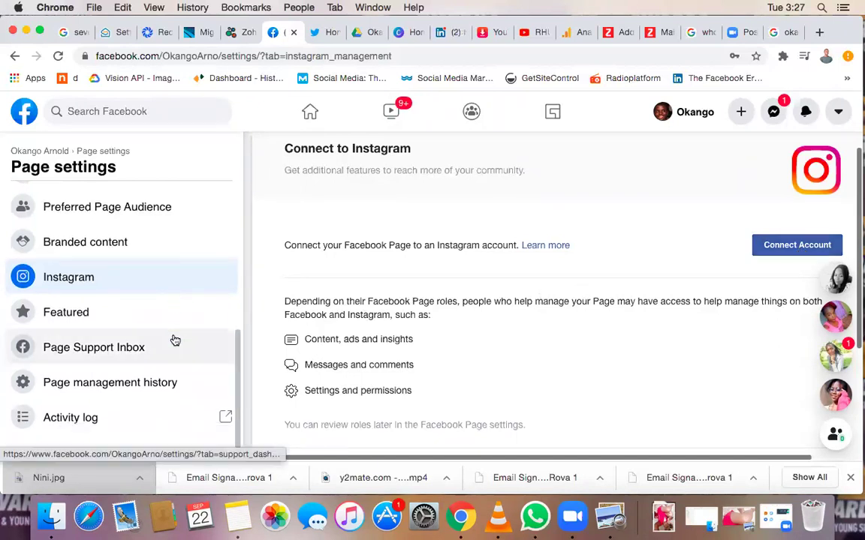
# Search Facebook for Wayvarn Digitech Solutions and open the company's Page.
pyautogui.click(150, 120)
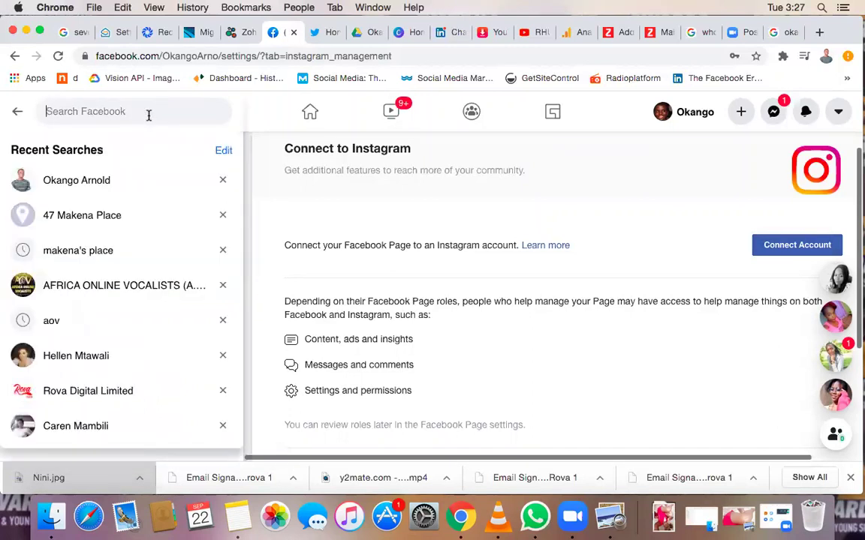
pyautogui.write('way')
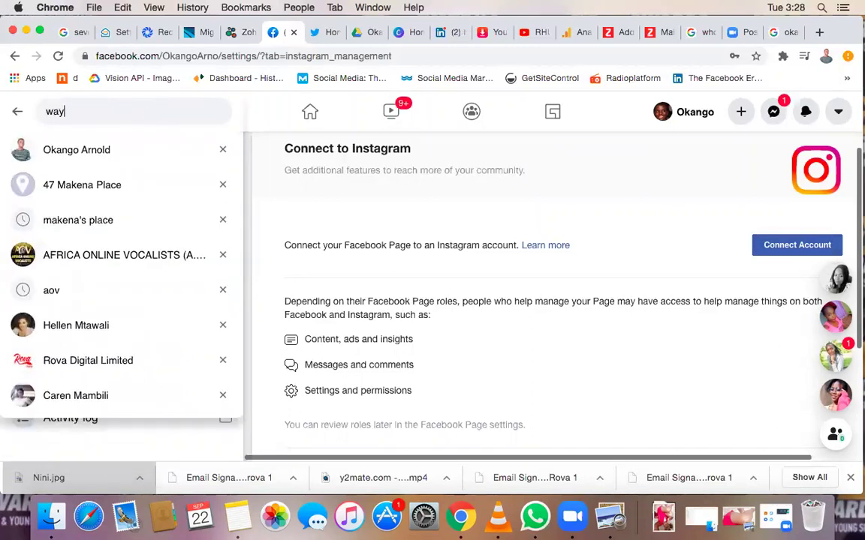
pyautogui.click(131, 149)
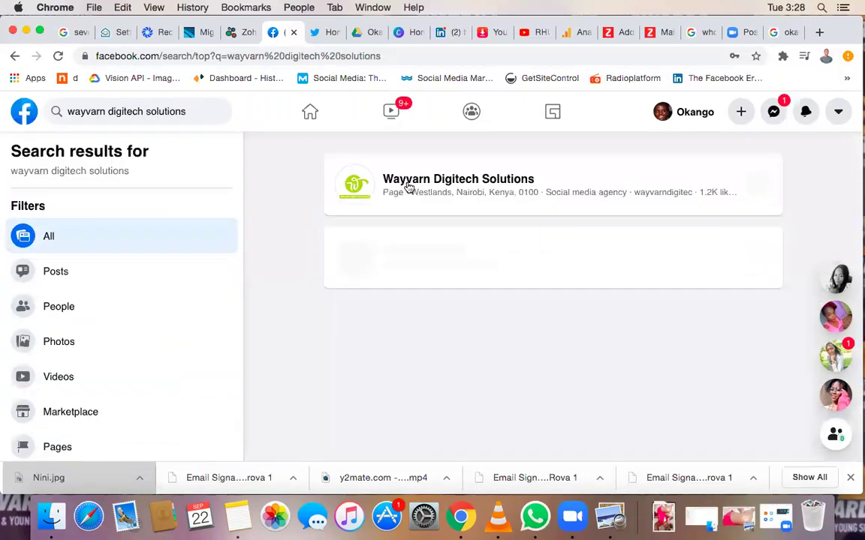
pyautogui.click(407, 184)
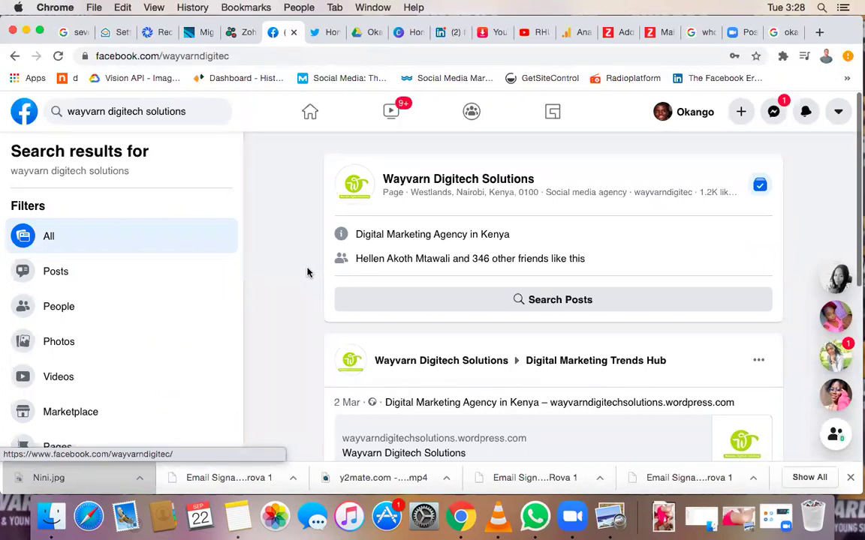
# Open the company Page's settings and view the WhatsApp section for connecting a WhatsApp account.
pyautogui.scroll(-2, 175, 367)
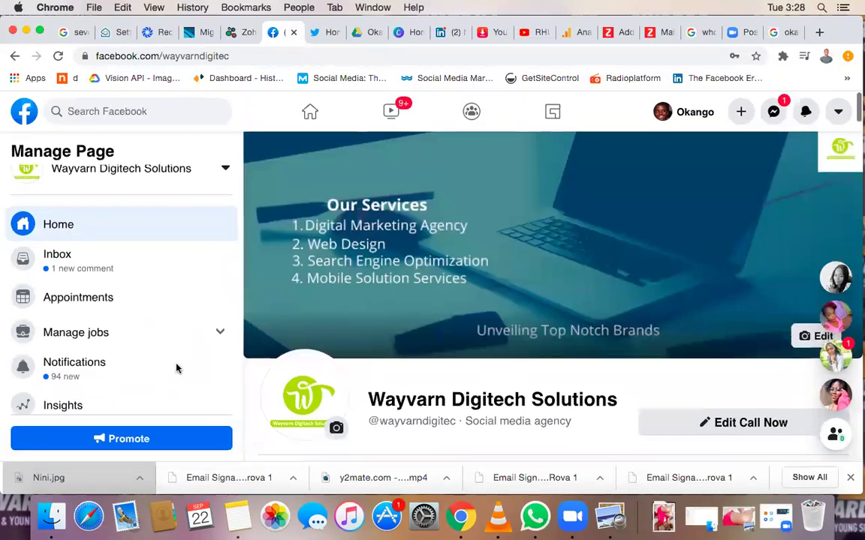
pyautogui.scroll(-6, 151, 367)
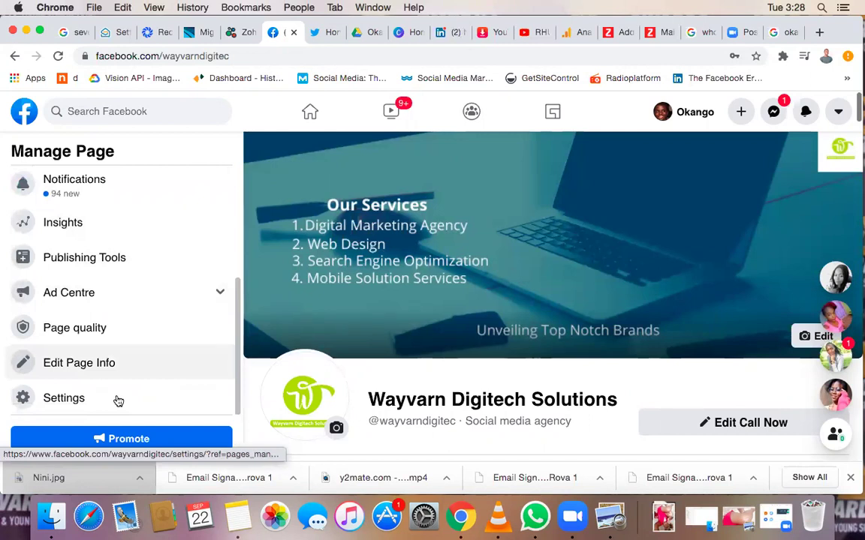
pyautogui.click(119, 400)
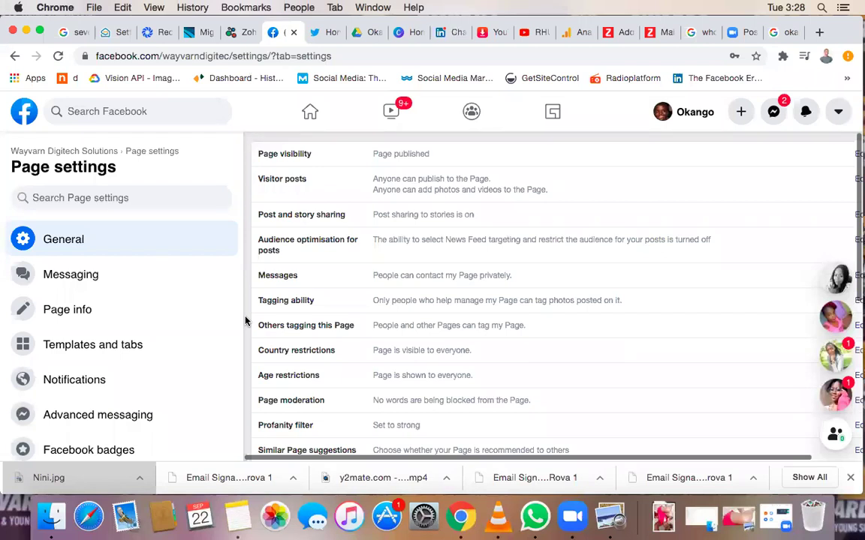
pyautogui.scroll(-3, 150, 334)
pyautogui.scroll(-3, 150, 335)
pyautogui.scroll(-6, 150, 334)
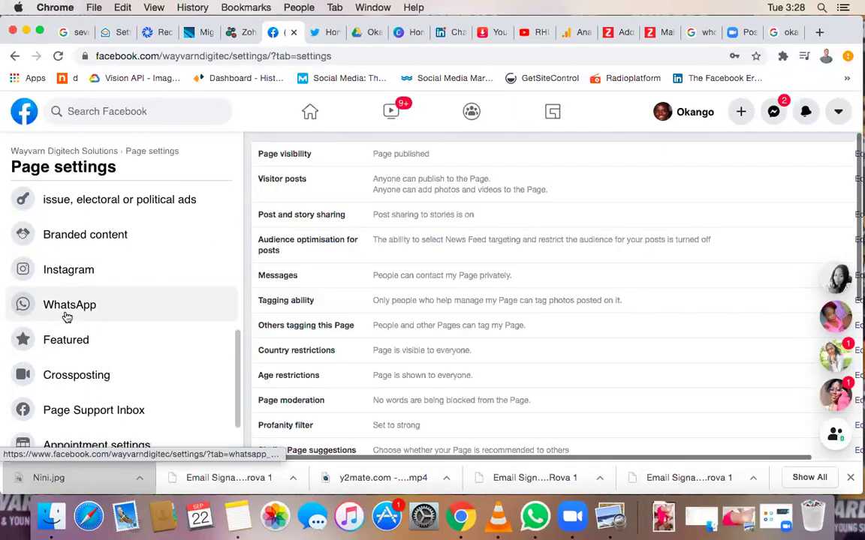
pyautogui.click(126, 311)
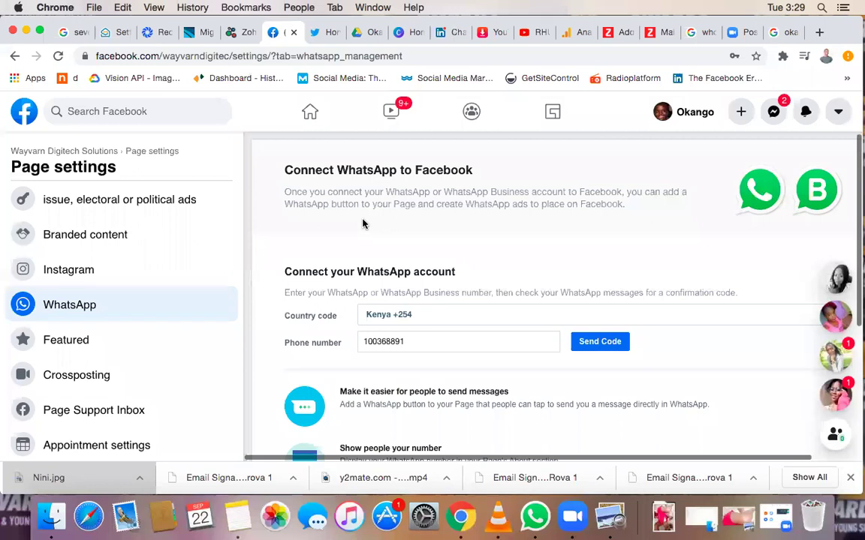
pyautogui.scroll(-5, 353, 236)
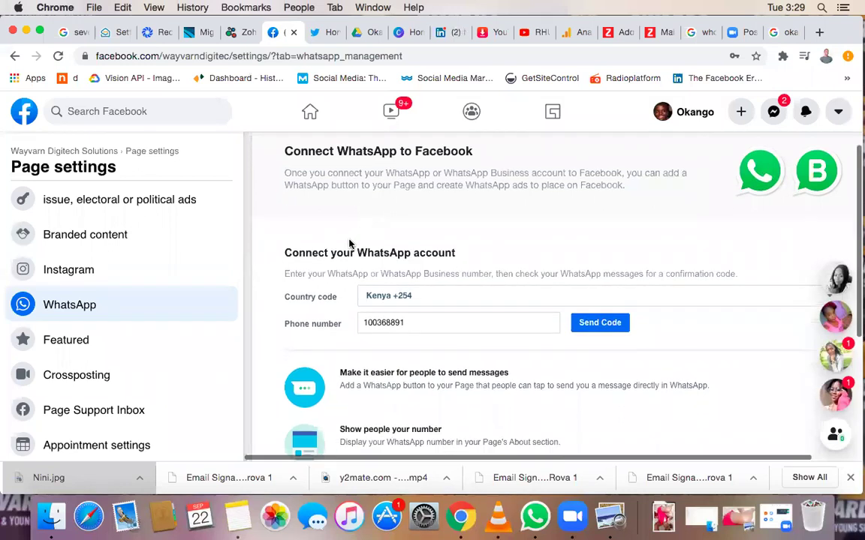
pyautogui.scroll(2, 339, 243)
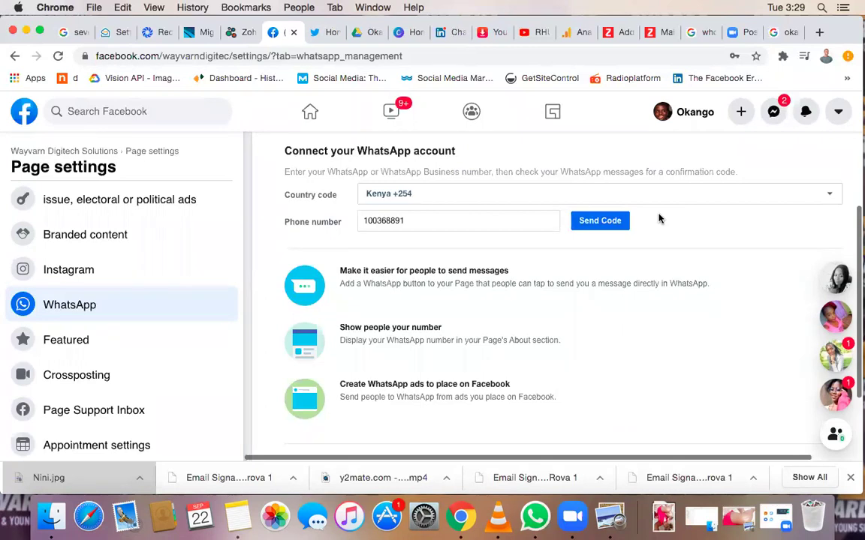
pyautogui.scroll(3, 172, 287)
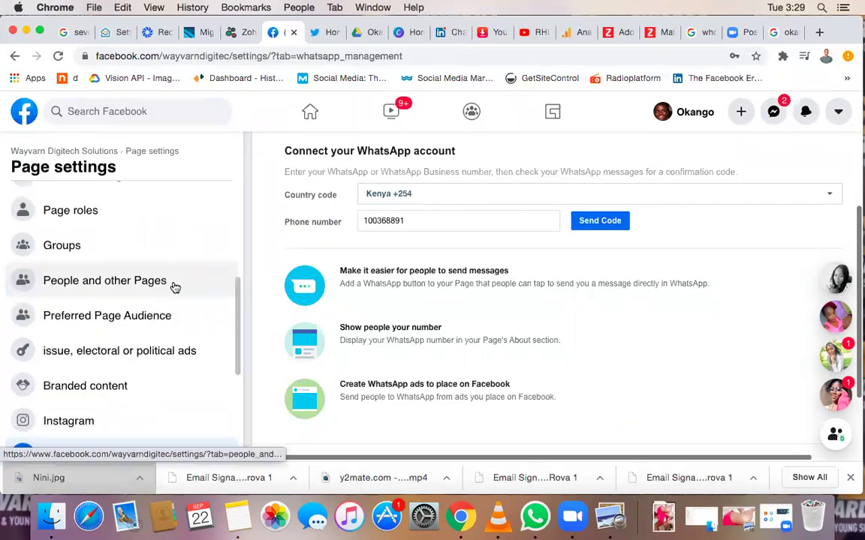
pyautogui.scroll(3, 172, 287)
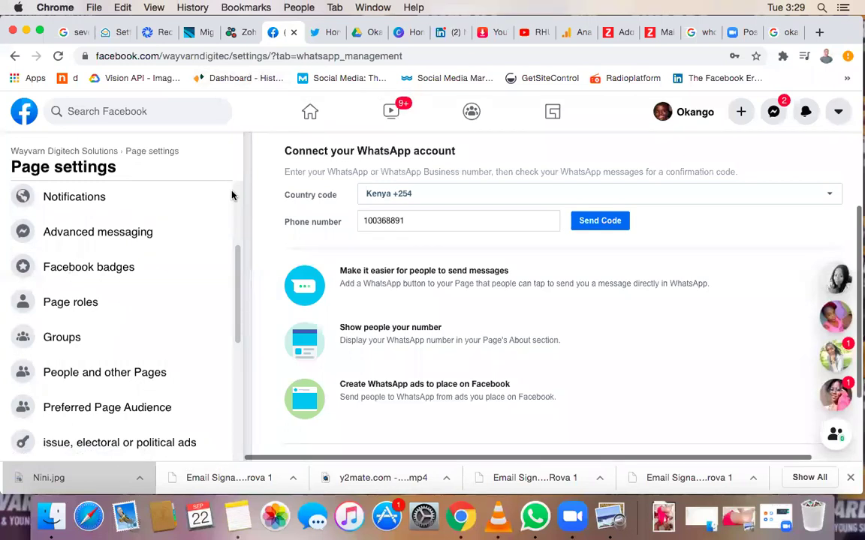
# Glance at the social media audit slide in Google Drive, return to Facebook and view the account owner's profile name and bio.
pyautogui.click(365, 32)
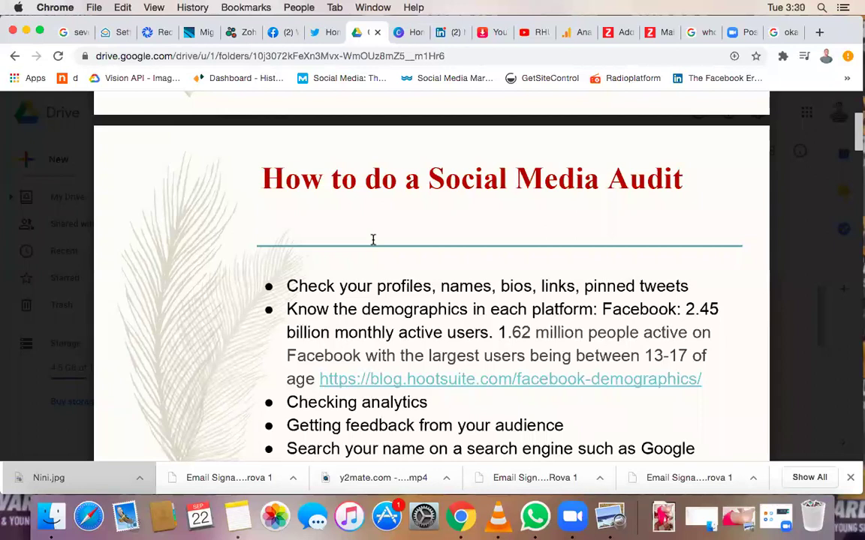
pyautogui.click(281, 31)
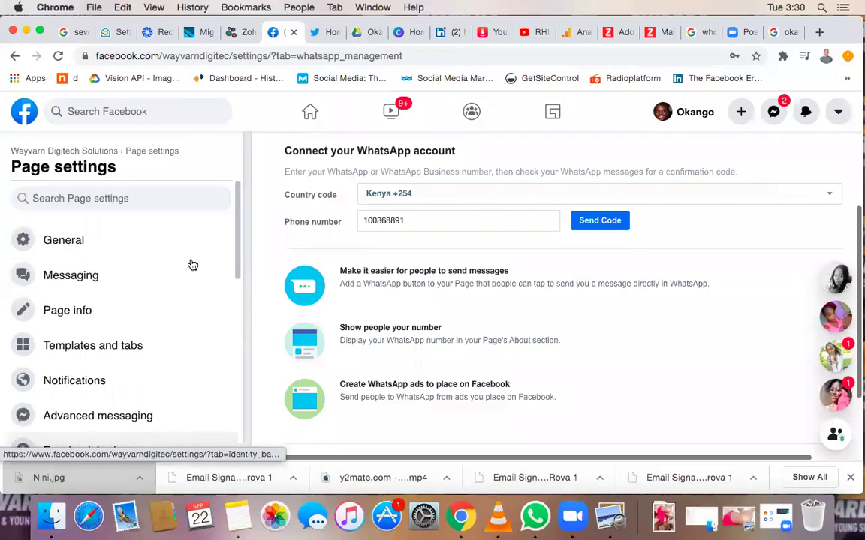
pyautogui.click(165, 116)
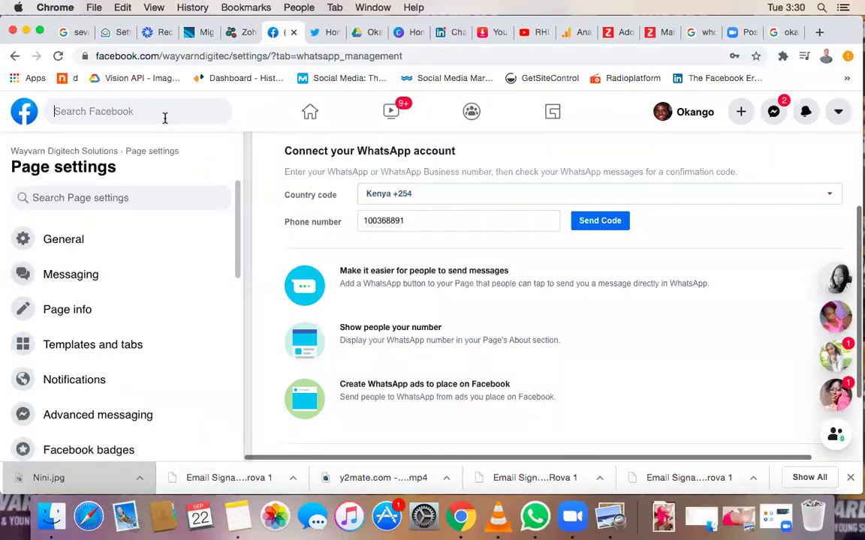
pyautogui.click(689, 114)
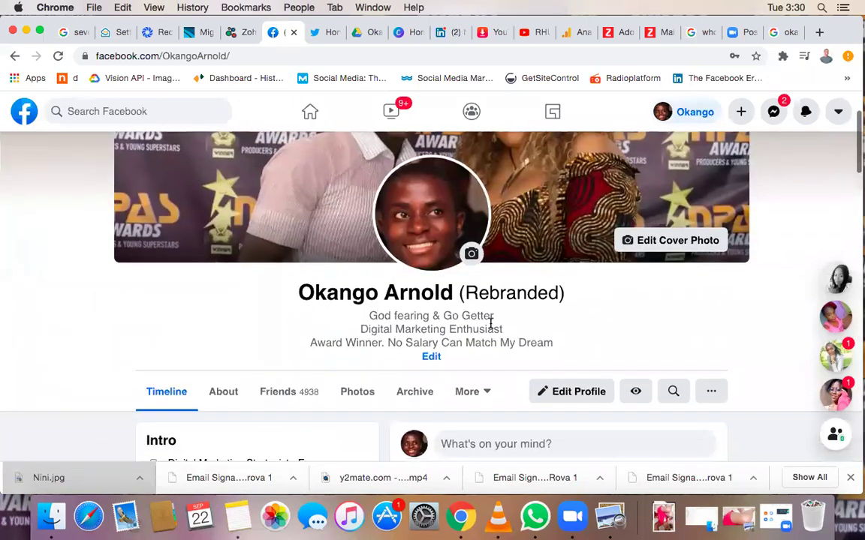
pyautogui.scroll(-1, 491, 322)
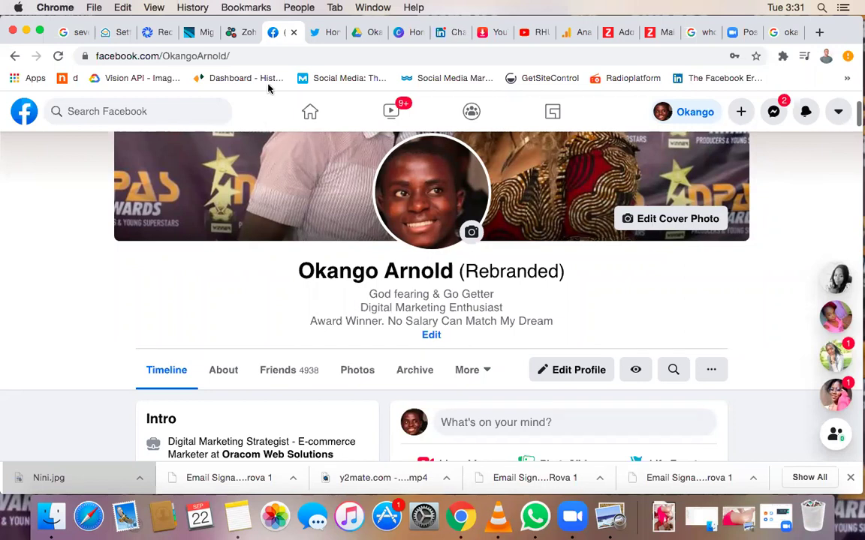
# Switch to the Google Drive presentation and view the points on the "How to do a Social Media Audit" slide.
pyautogui.click(358, 34)
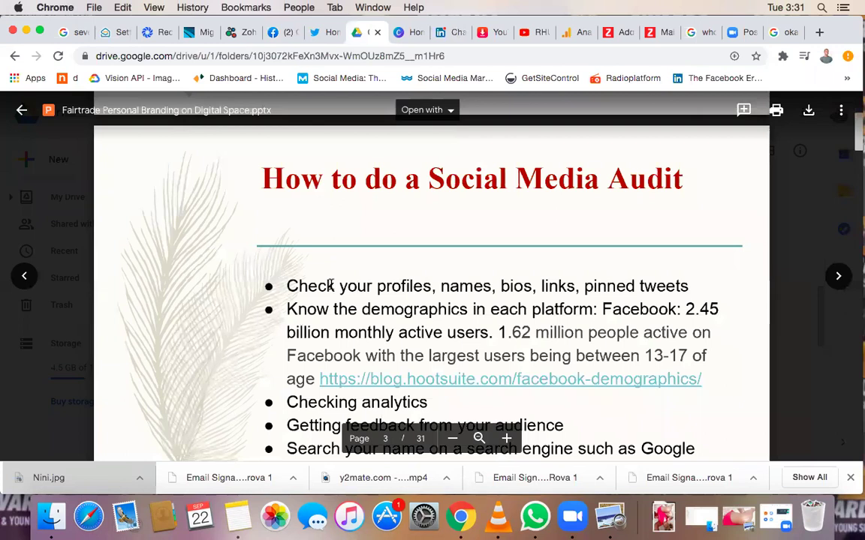
pyautogui.scroll(-1, 331, 284)
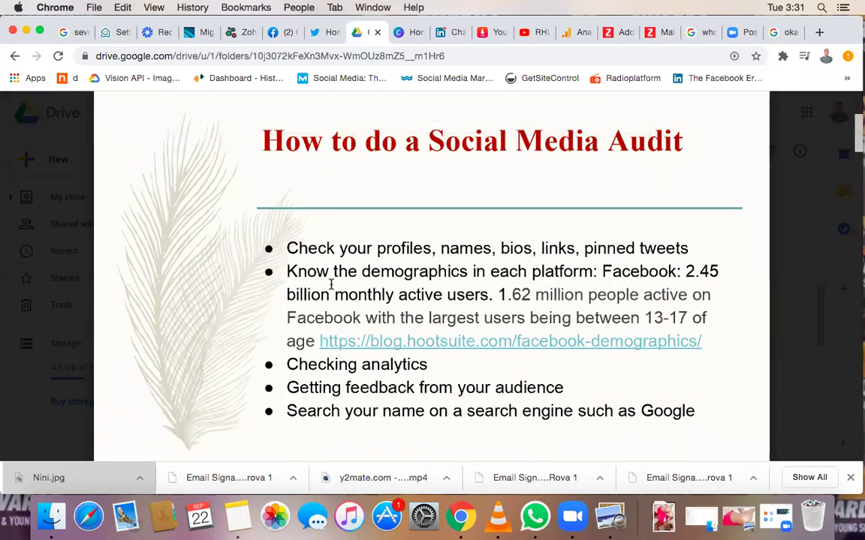